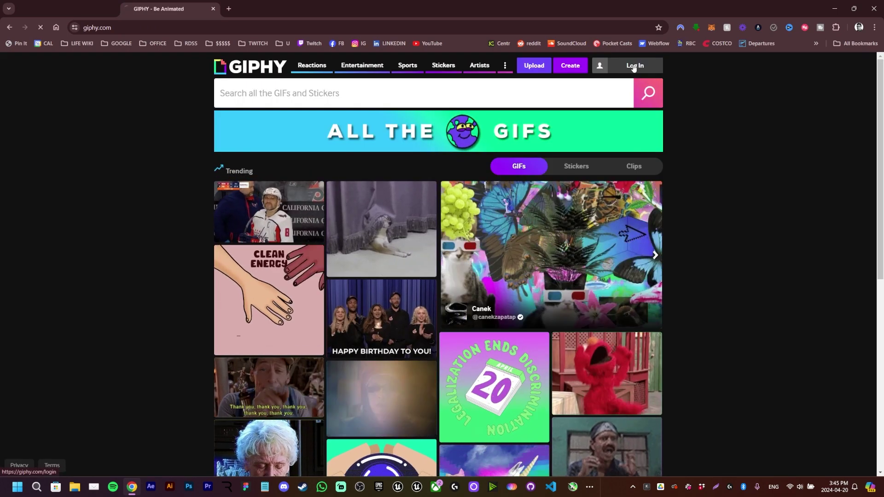
- Open GIPHY's sign-up form and enter the e-mail address and brand username
left_click(633, 68)
left_click(257, 227)
left_click(194, 233)
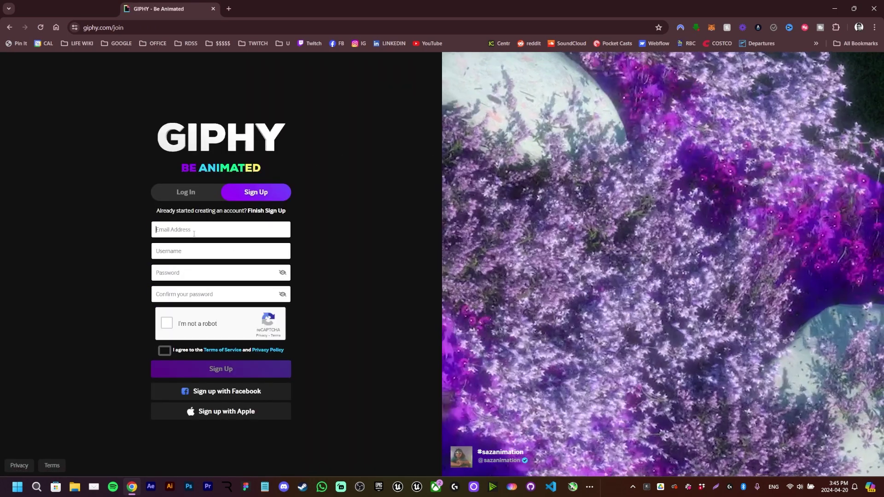
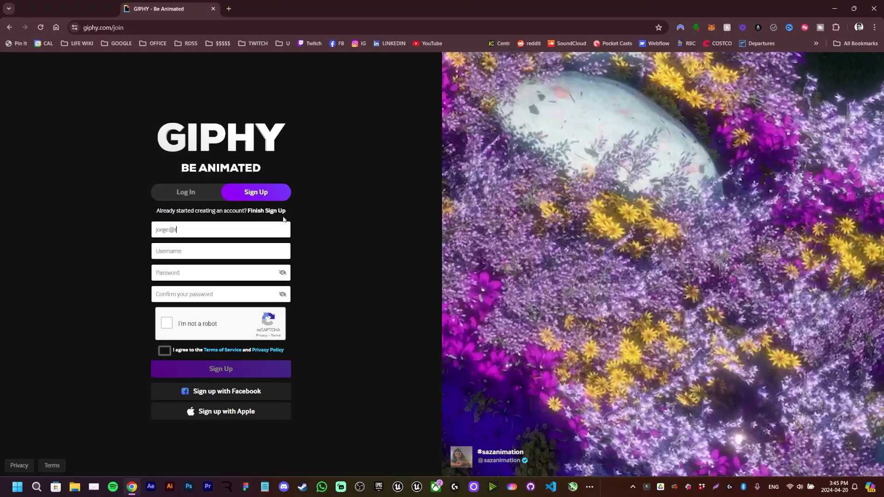
key("Tab")
type("r")
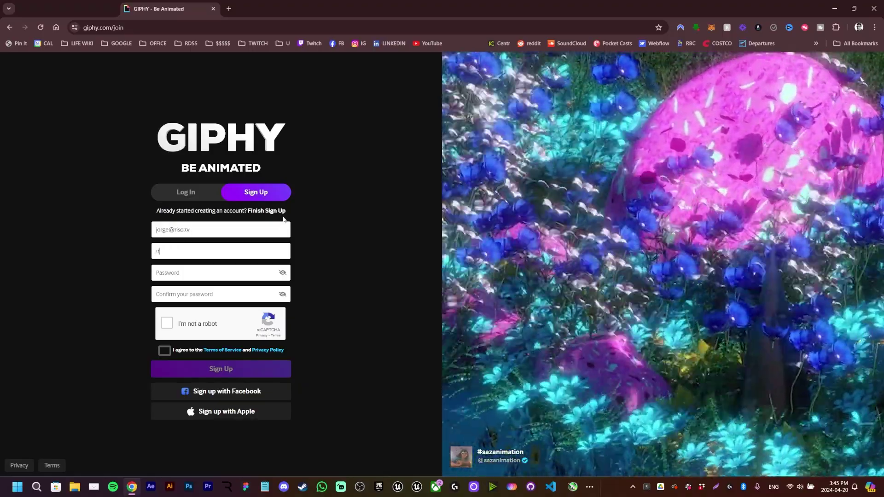
type("isotv")
- Enter and confirm the password, pass reCAPTCHA, accept the terms and submit the sign-up
key("Tab")
type("********")
key("Tab")
type("*******")
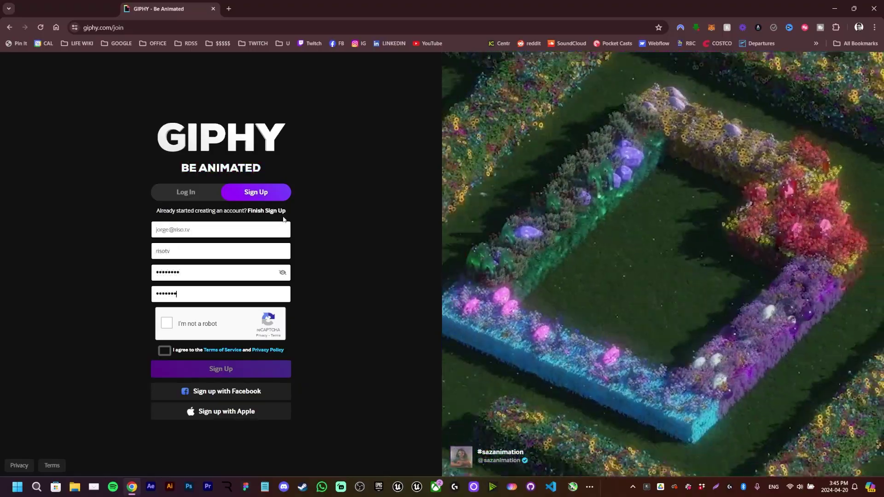
left_click(166, 323)
left_click(164, 351)
left_click(250, 369)
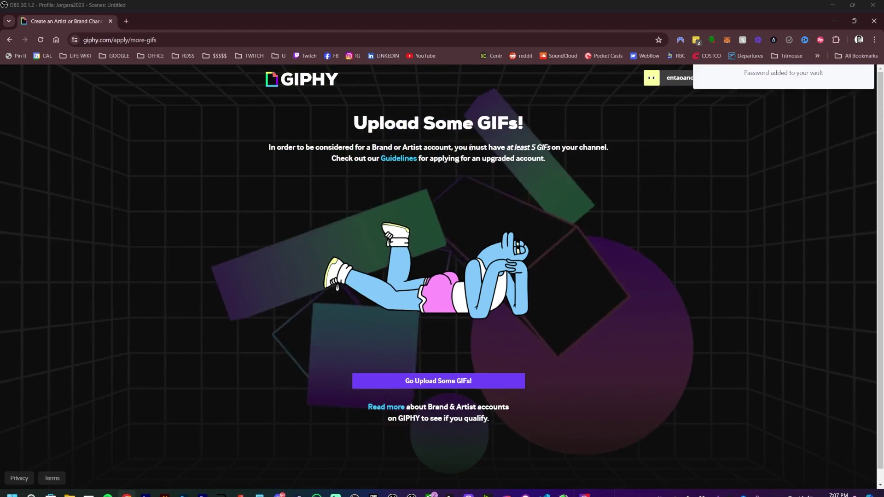
- Note the at-least-5-GIFs requirement, then log in with the account e-mail and password
left_click_drag(459, 147, 588, 144)
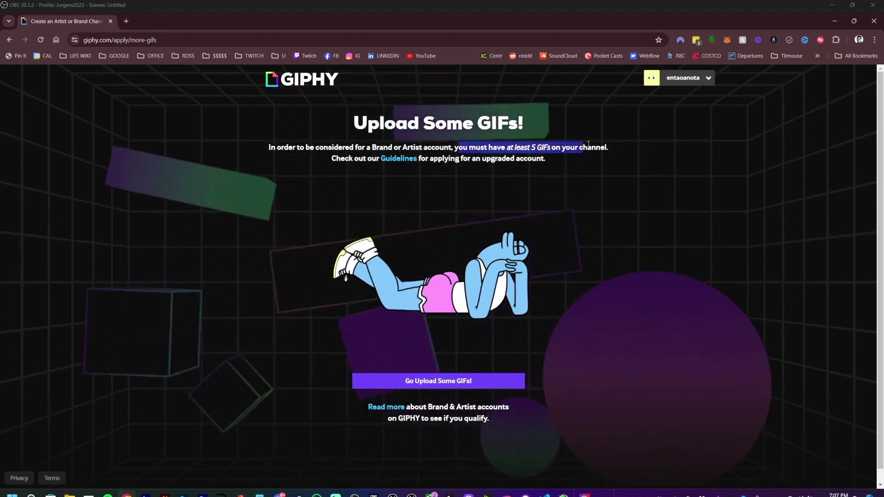
left_click(625, 142)
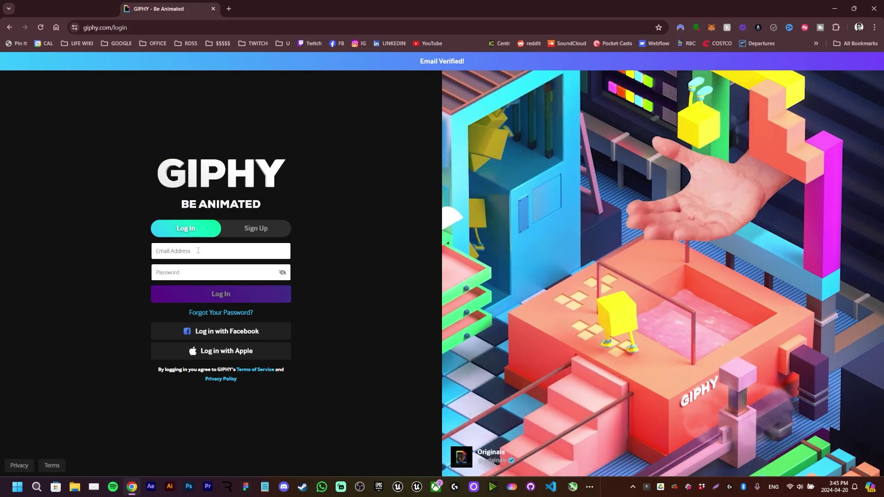
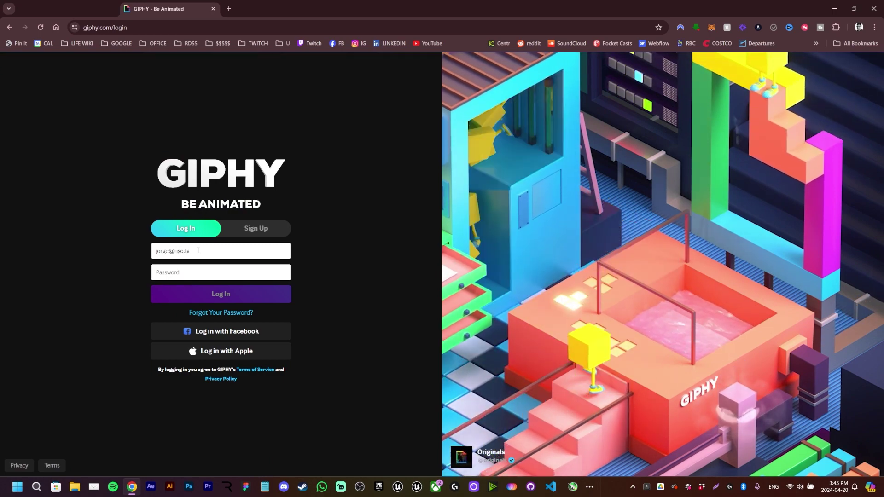
key("Tab")
type("••••••••")
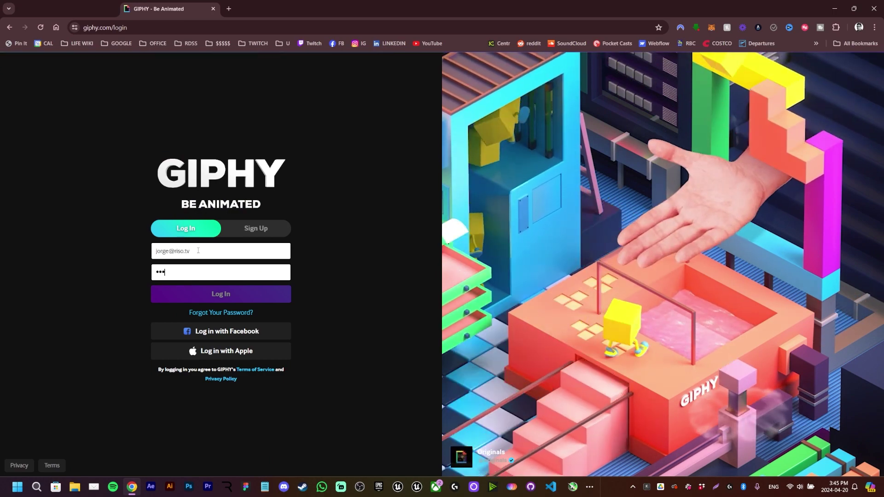
key("Return")
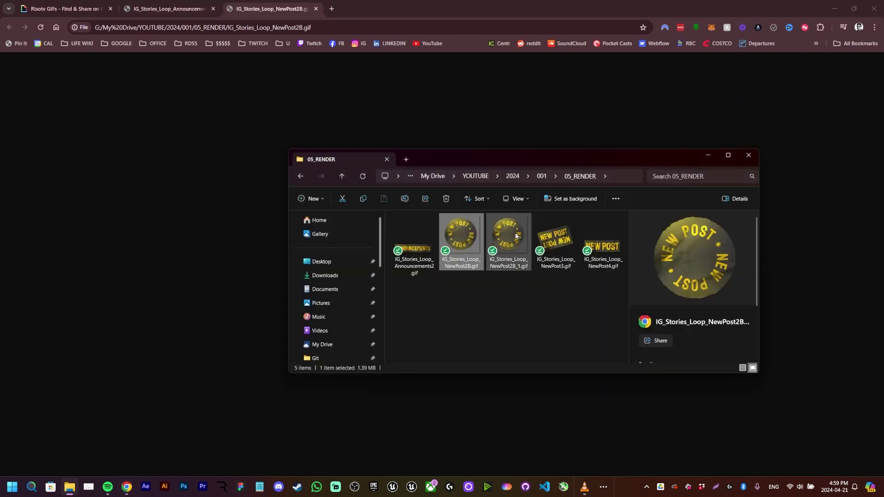
- Open IG_Stories_Loop_NewPost2B_1.gif in a browser tab and preview NewPost3.gif
double_click(516, 236)
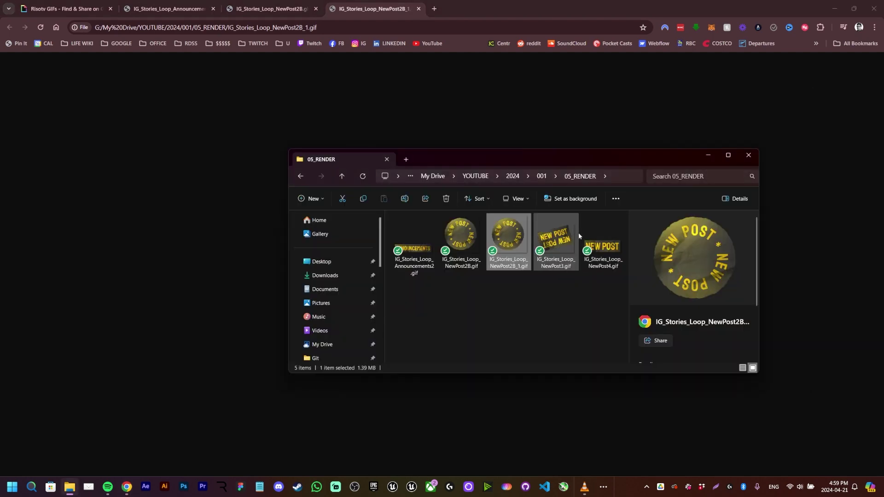
left_click(561, 236)
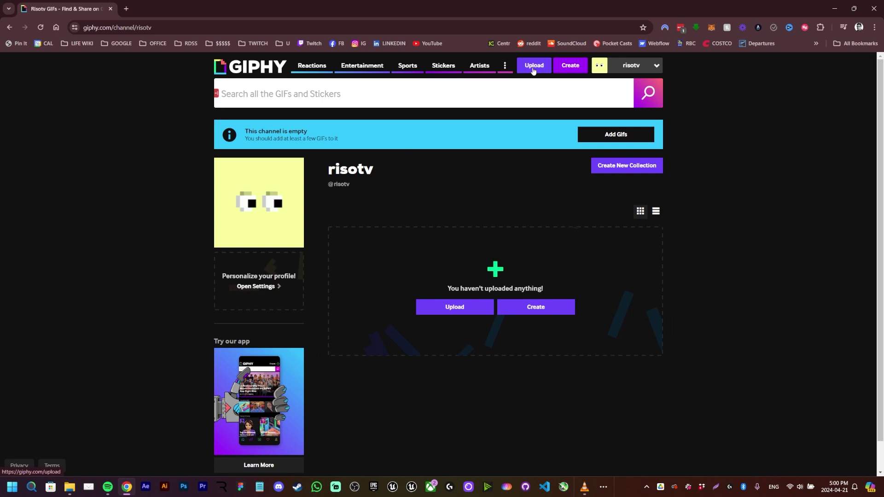
- Go to GIPHY's Upload page and begin choosing a sticker file
left_click(534, 69)
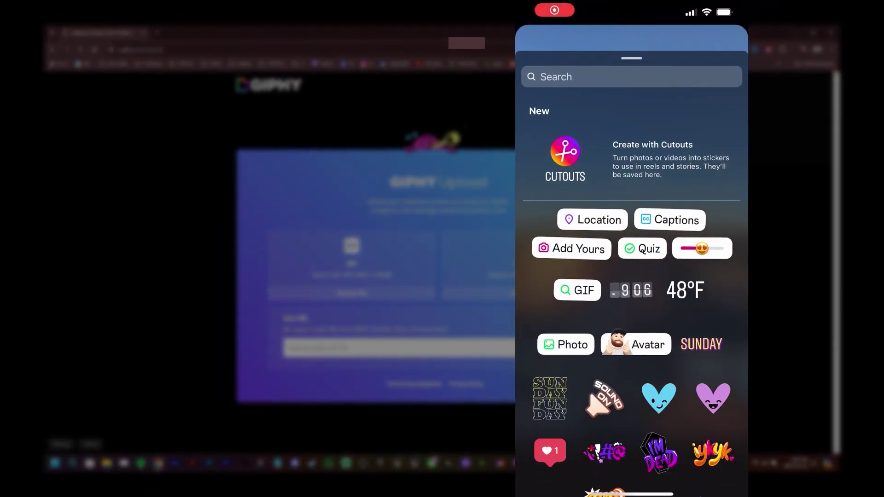
left_click(555, 76)
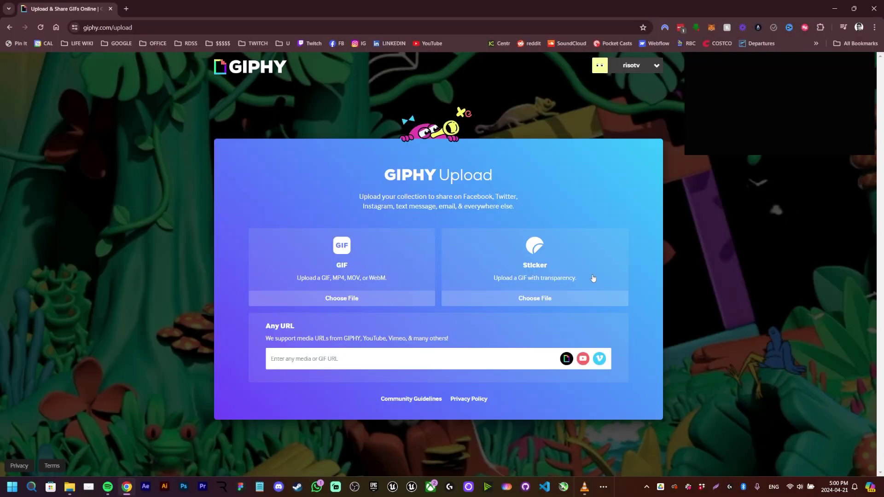
- Select all five GIFs in the 05_RENDER folder and upload them as stickers
left_click(560, 295)
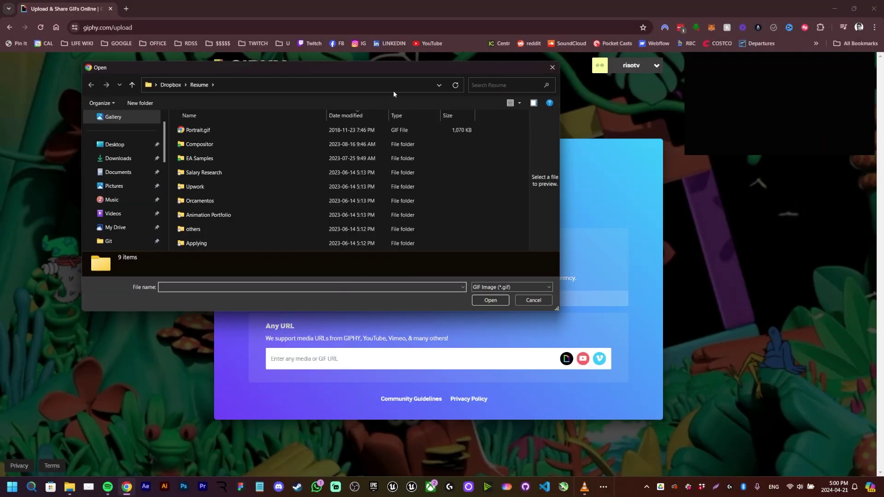
left_click(417, 84)
key("Return")
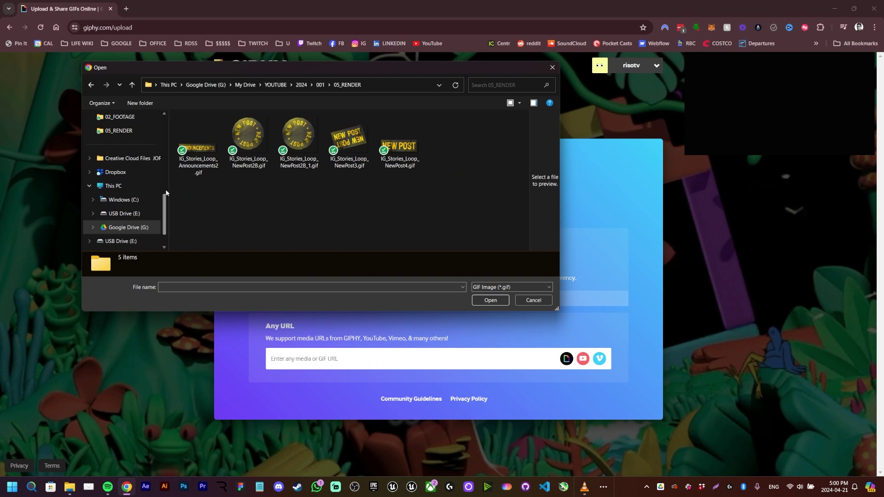
key("ctrl+a")
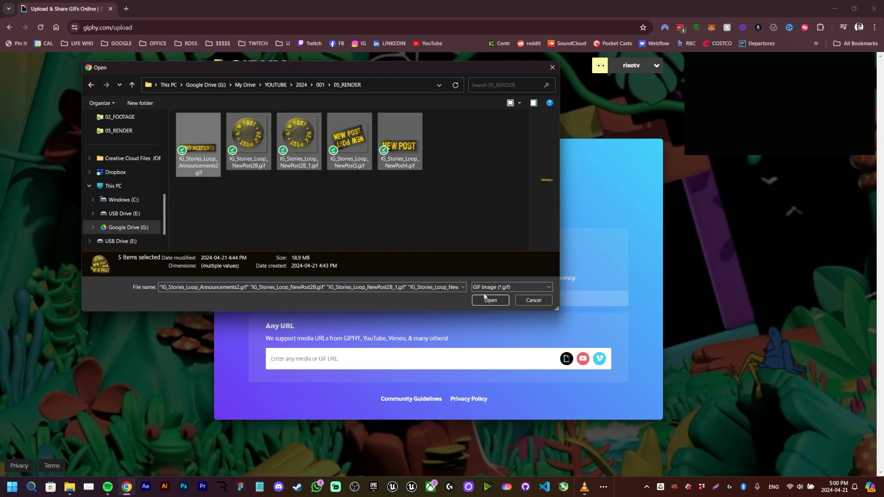
left_click(490, 299)
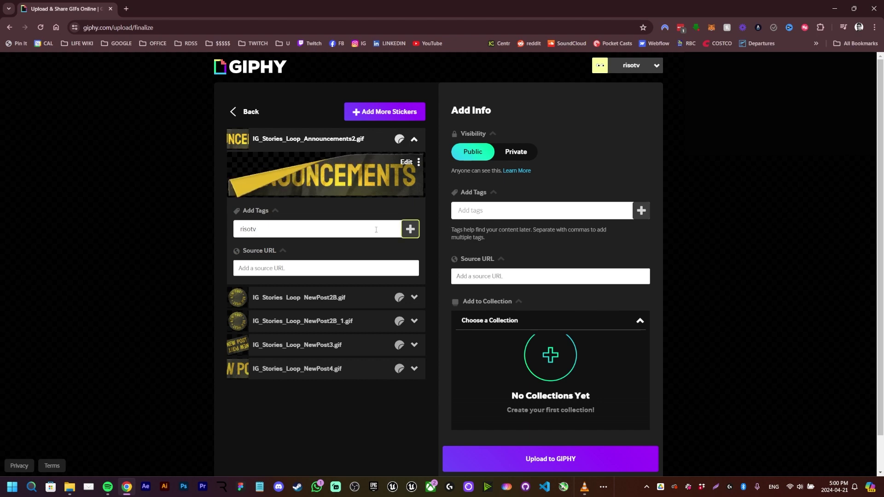
left_click(410, 230)
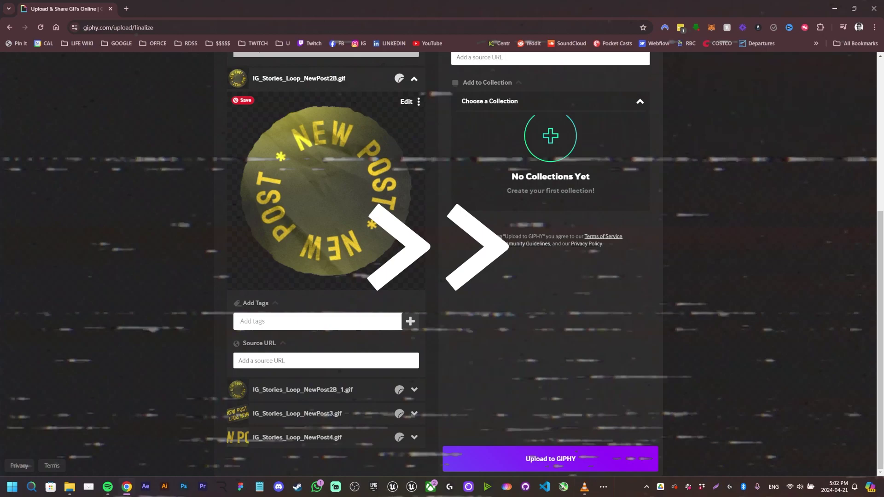
left_click(332, 360)
type("https://www.riso.tv")
- Tag the NewPost2B sticker with risotv, riso and newpost
left_click(318, 321)
type("risotv")
key("Return")
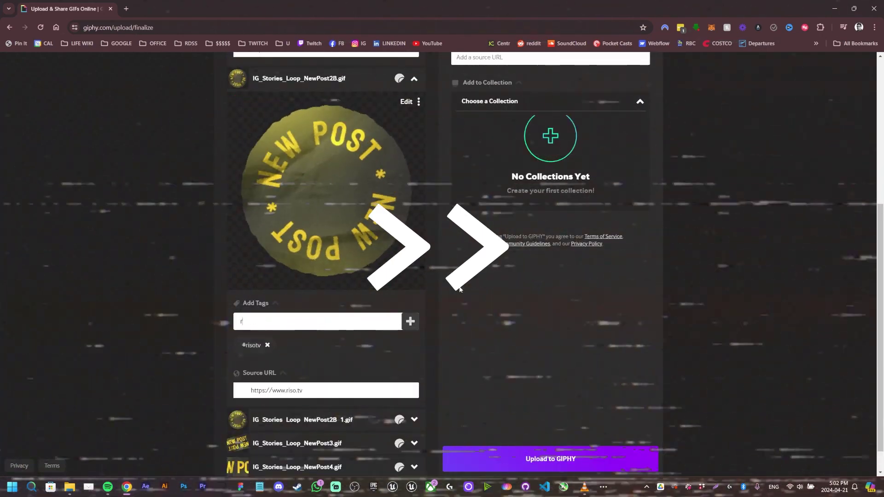
type("riso")
key("Return")
type("newpost")
key("Return")
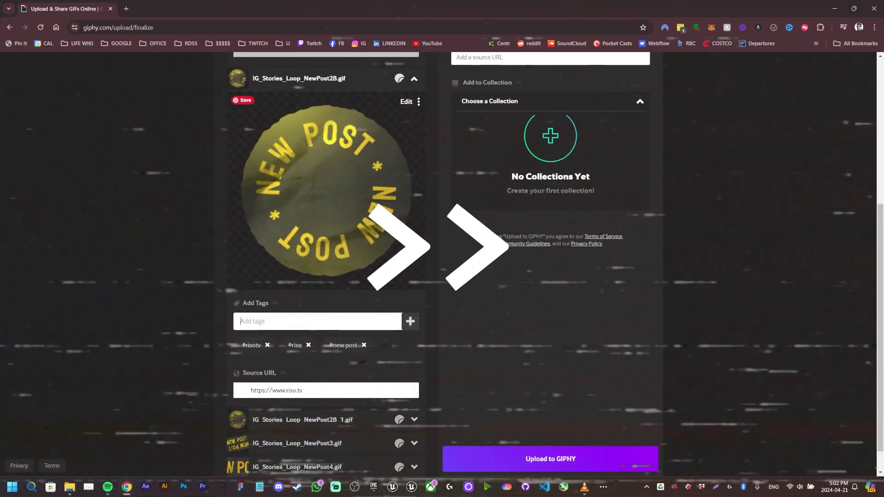
scroll(459, 289, "down", 1)
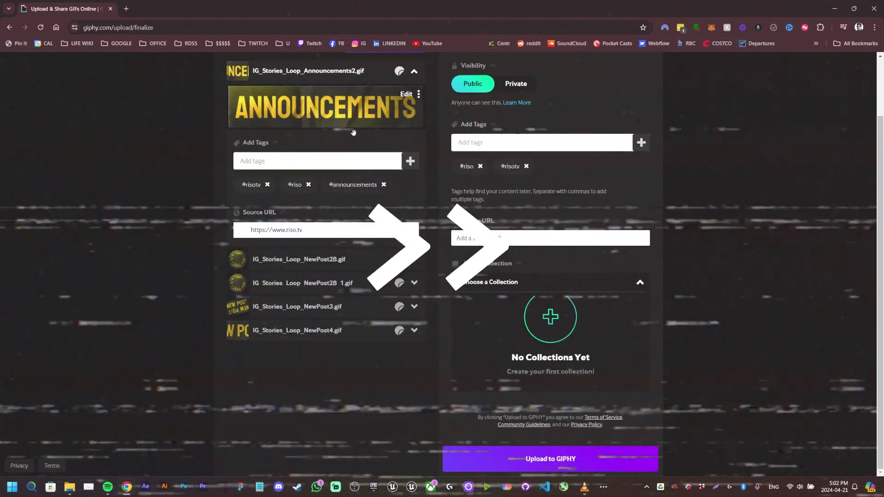
- Expand the NewPost4 sticker and tag it with risotv, riso and new post
left_click(414, 71)
left_click(414, 231)
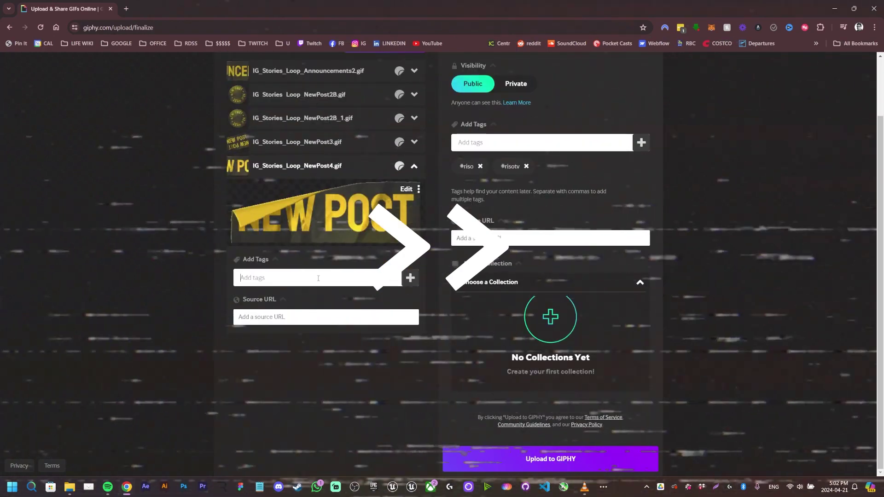
left_click(317, 278)
type("risotv")
key("Return")
type("riso")
key("Return")
type("new post")
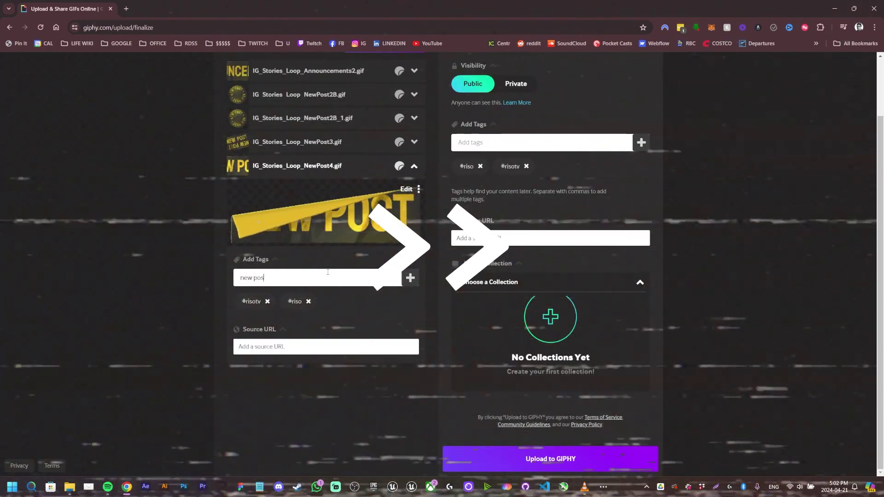
key("Return")
left_click(326, 346)
type("https://www.riso.tv")
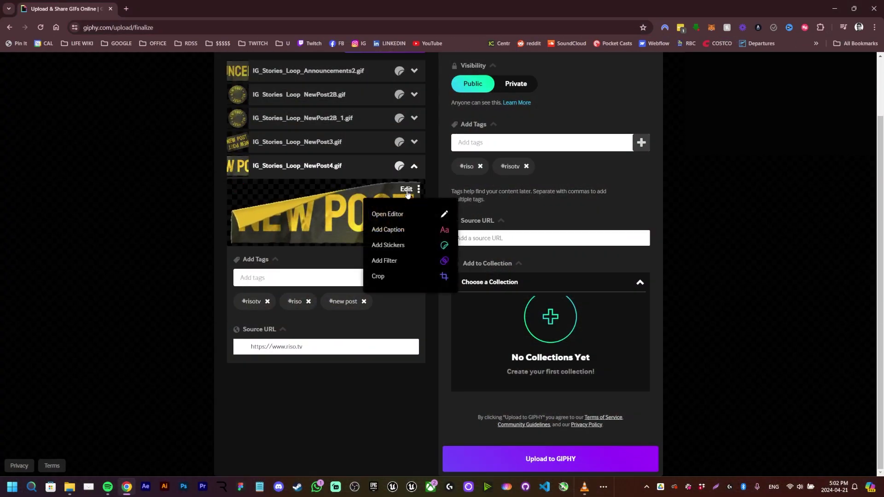
left_click(406, 189)
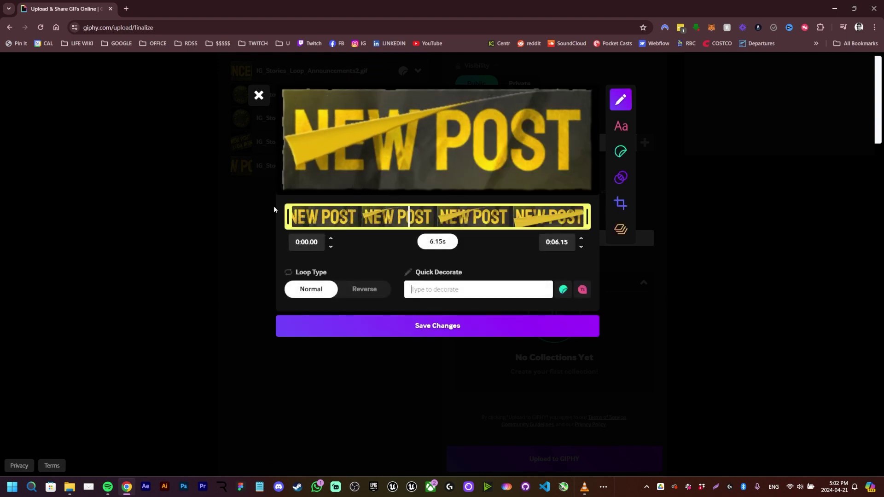
- Close the GIF editor unchanged and upload the tagged stickers to GIPHY
left_click(259, 96)
left_click(578, 463)
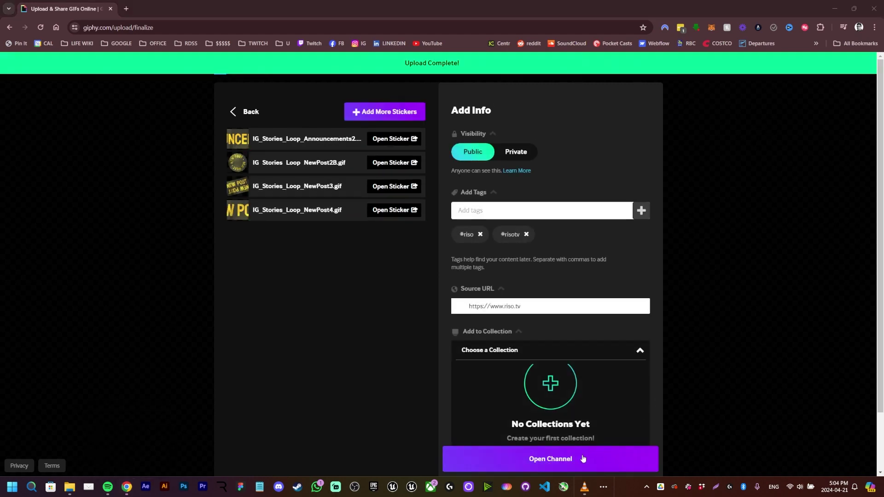
- Open the newly filled channel in a new tab
left_click(583, 459)
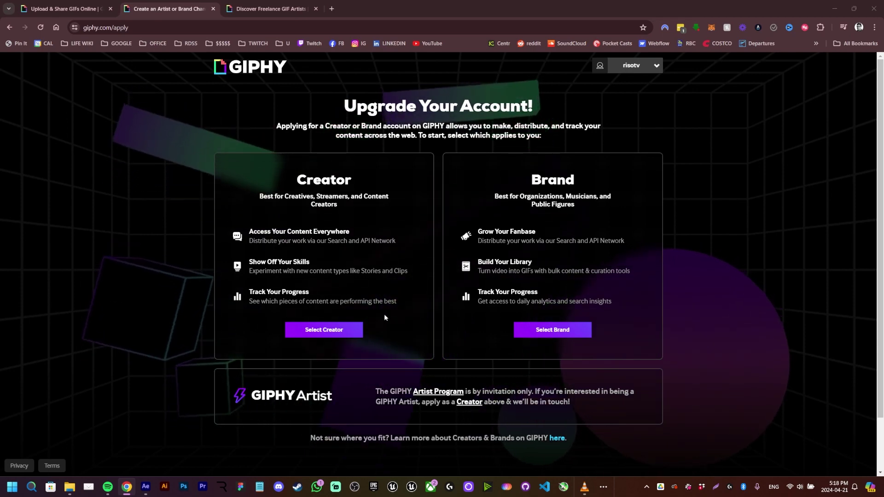
- Choose a Creator account and add Instagram with the brand's handle as social account
left_click(346, 329)
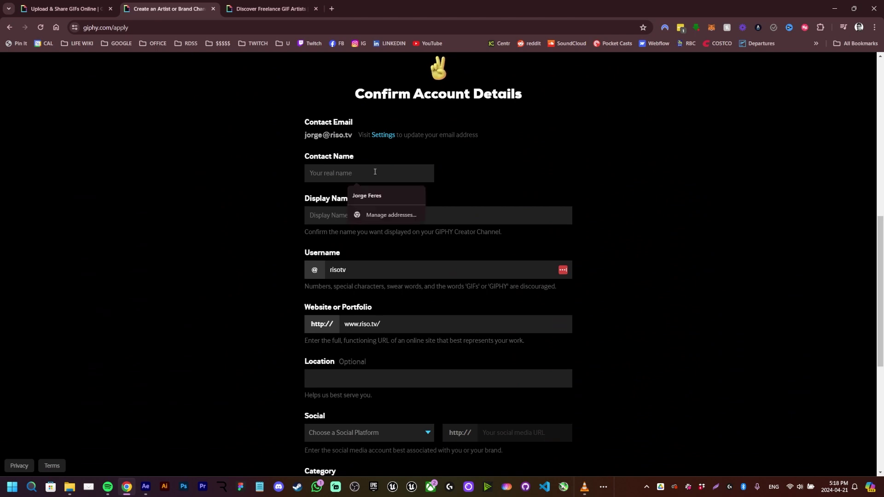
scroll(360, 255, "down", 3)
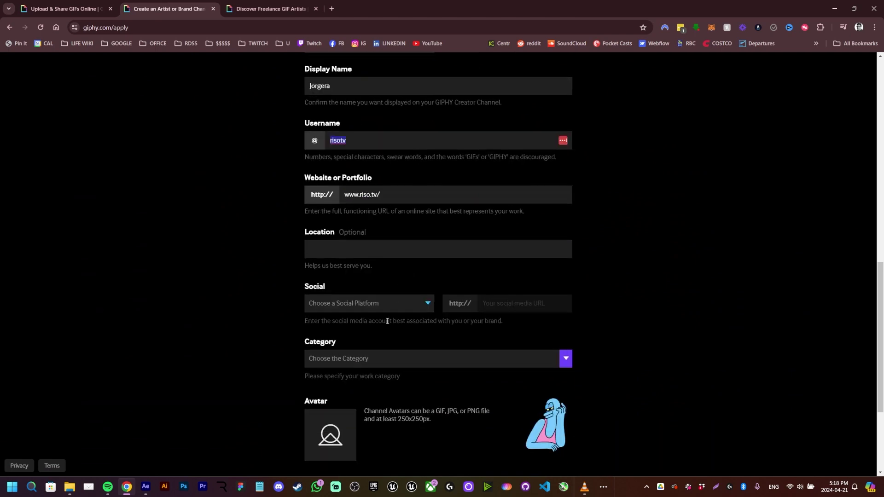
left_click(368, 302)
left_click(375, 323)
left_click(489, 302)
type("riso.tv")
- Pick Creative Technologist as the category, accept the guidelines and submit the application
scroll(489, 297, "down", 3)
left_click(566, 199)
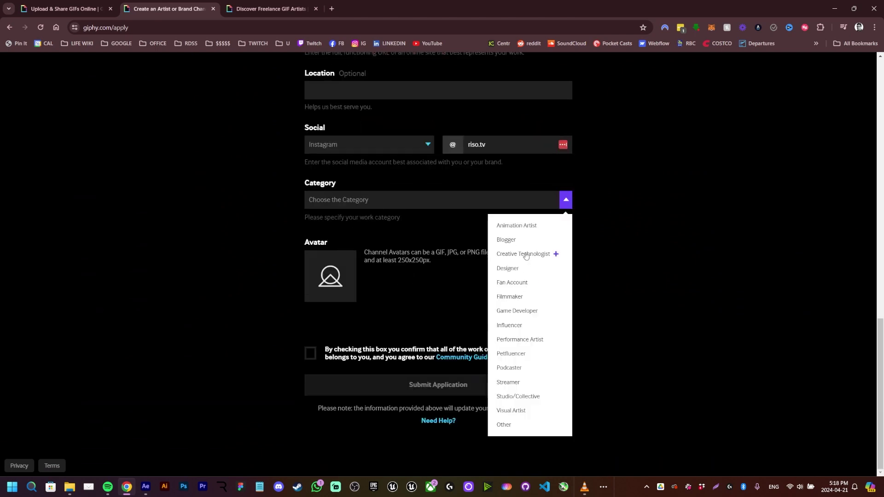
left_click(554, 254)
left_click(398, 353)
left_click(414, 386)
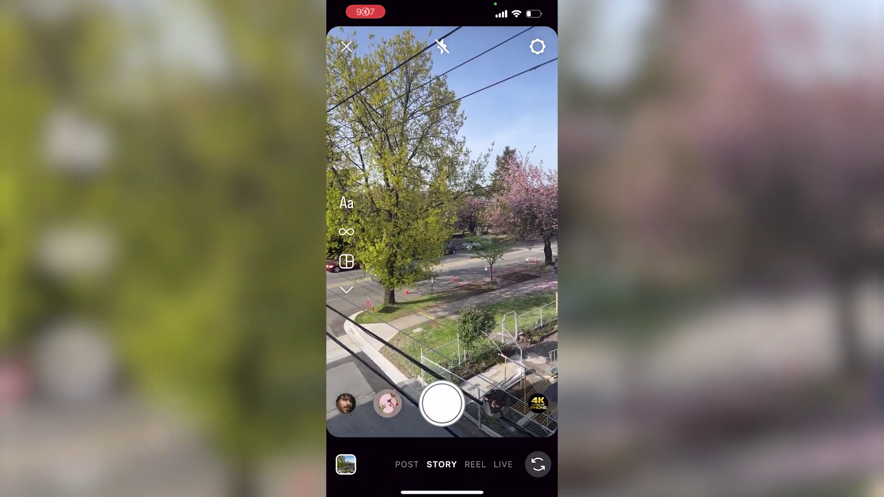
- Take a Story photo, search stickers for risotv and add the NEW POST sticker
left_click(441, 405)
left_click(450, 47)
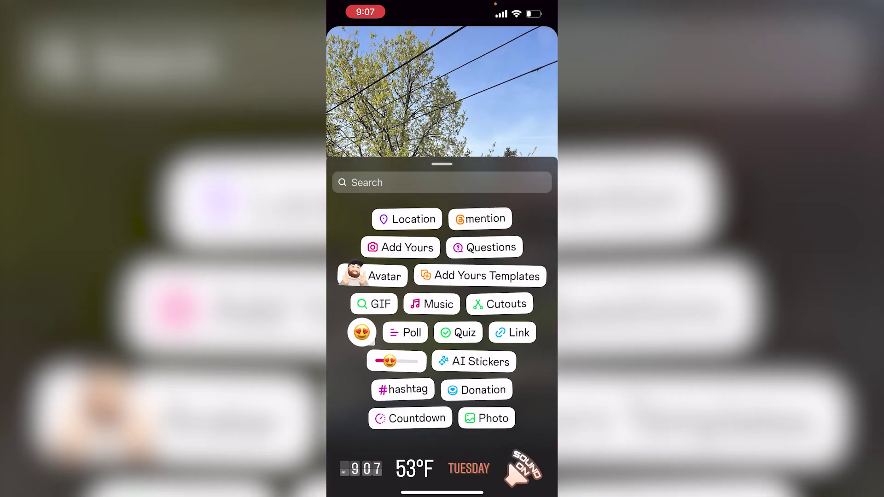
left_click(415, 77)
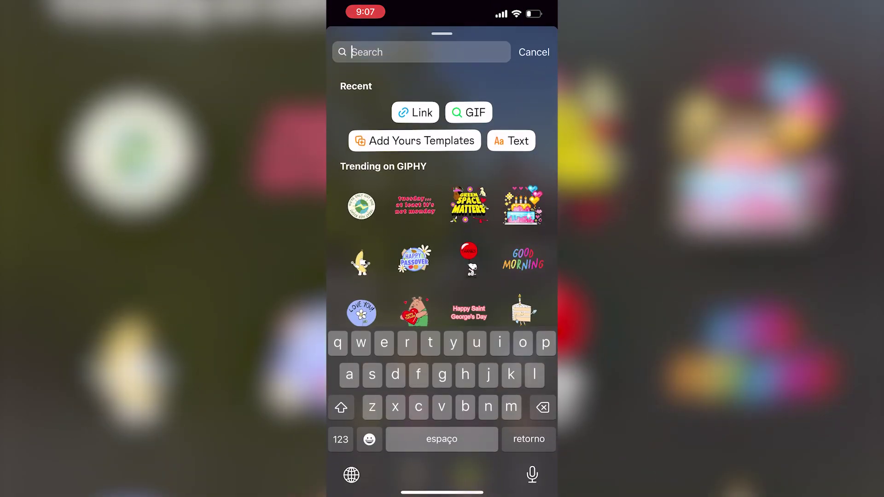
type("risot")
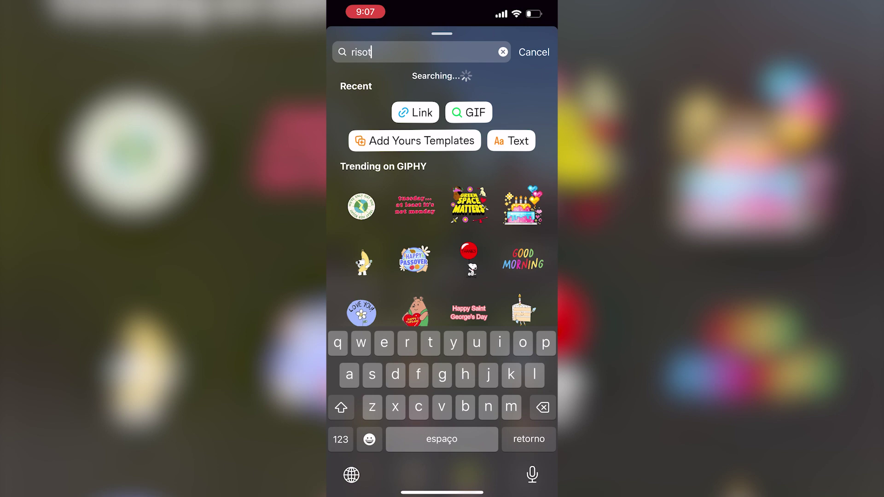
type("v")
left_click(495, 124)
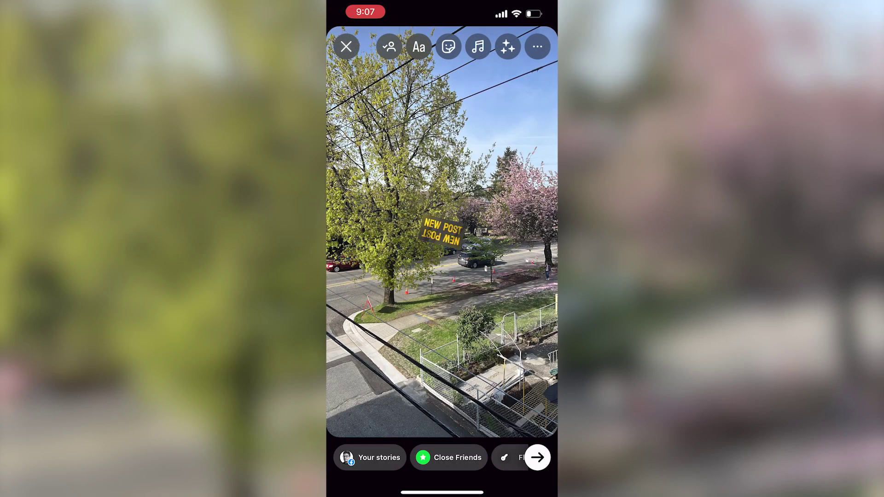